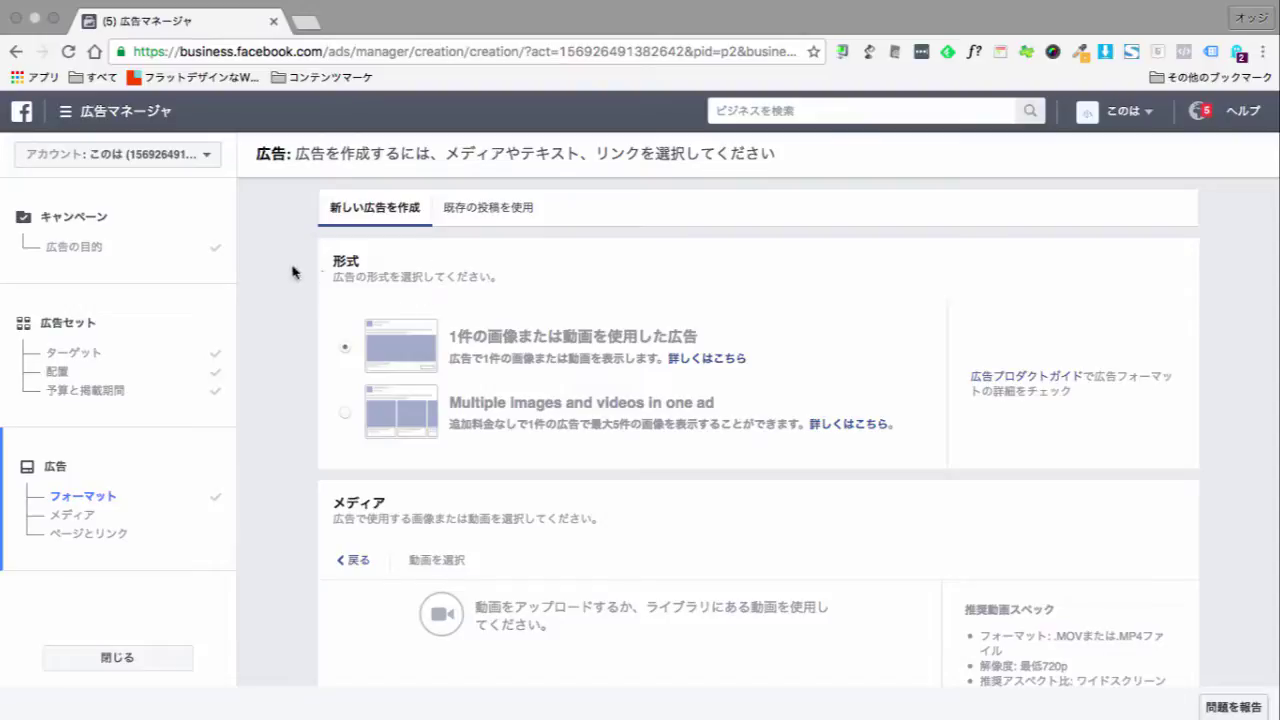
Change the ad's media type from video to スライドショー and open the slideshow creation dialog.
{"action": "scroll", "coordinate": [274, 423], "scroll_direction": "down", "scroll_amount": 1}
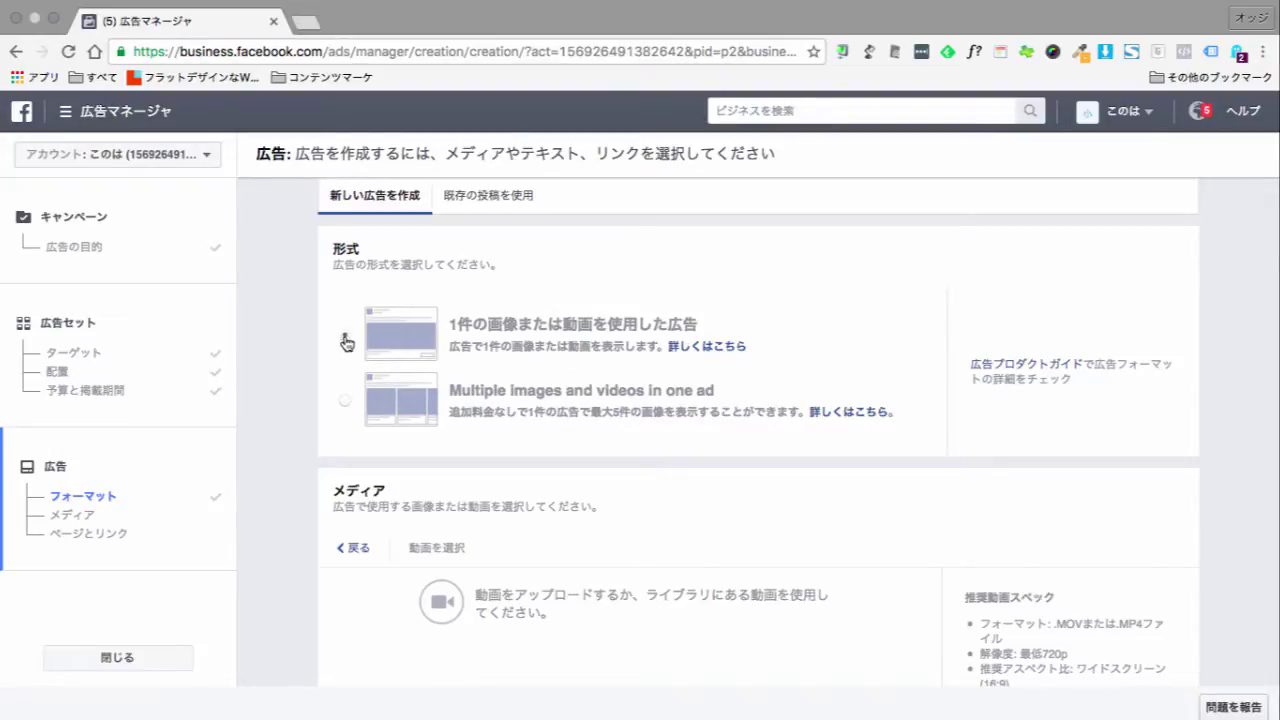
{"action": "scroll", "coordinate": [426, 484], "scroll_direction": "down", "scroll_amount": 3}
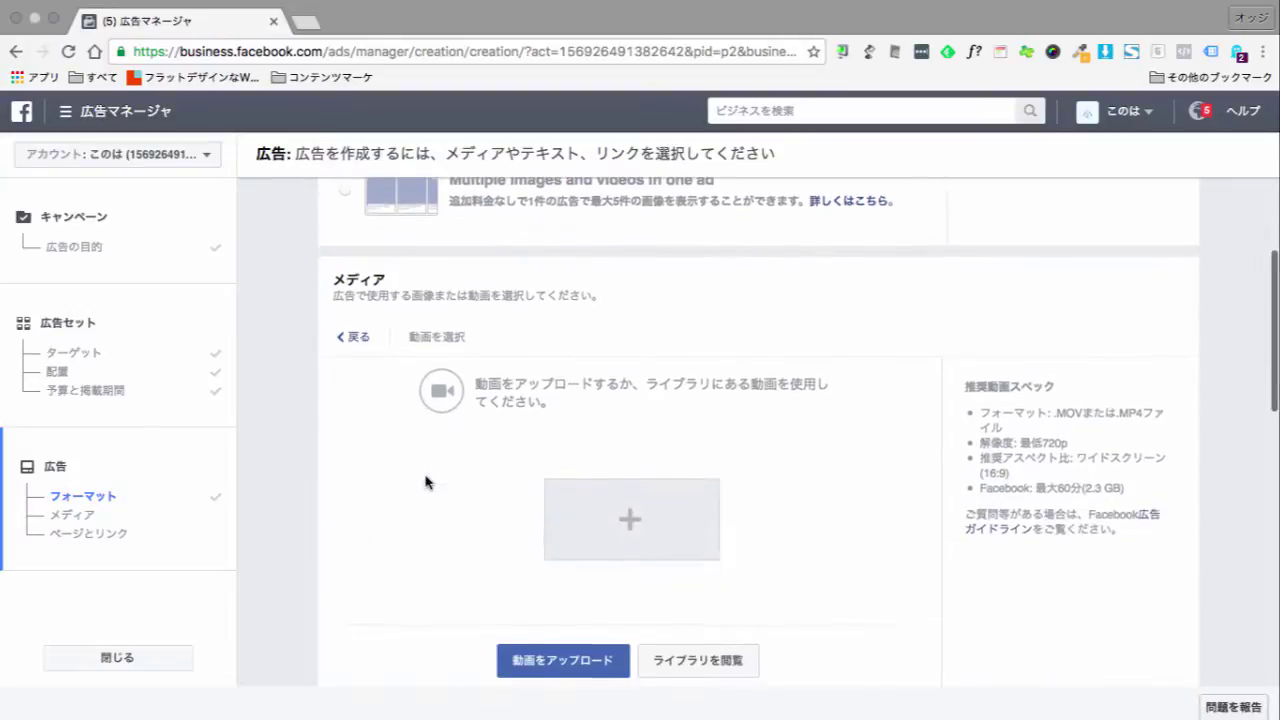
{"action": "left_click", "coordinate": [350, 337]}
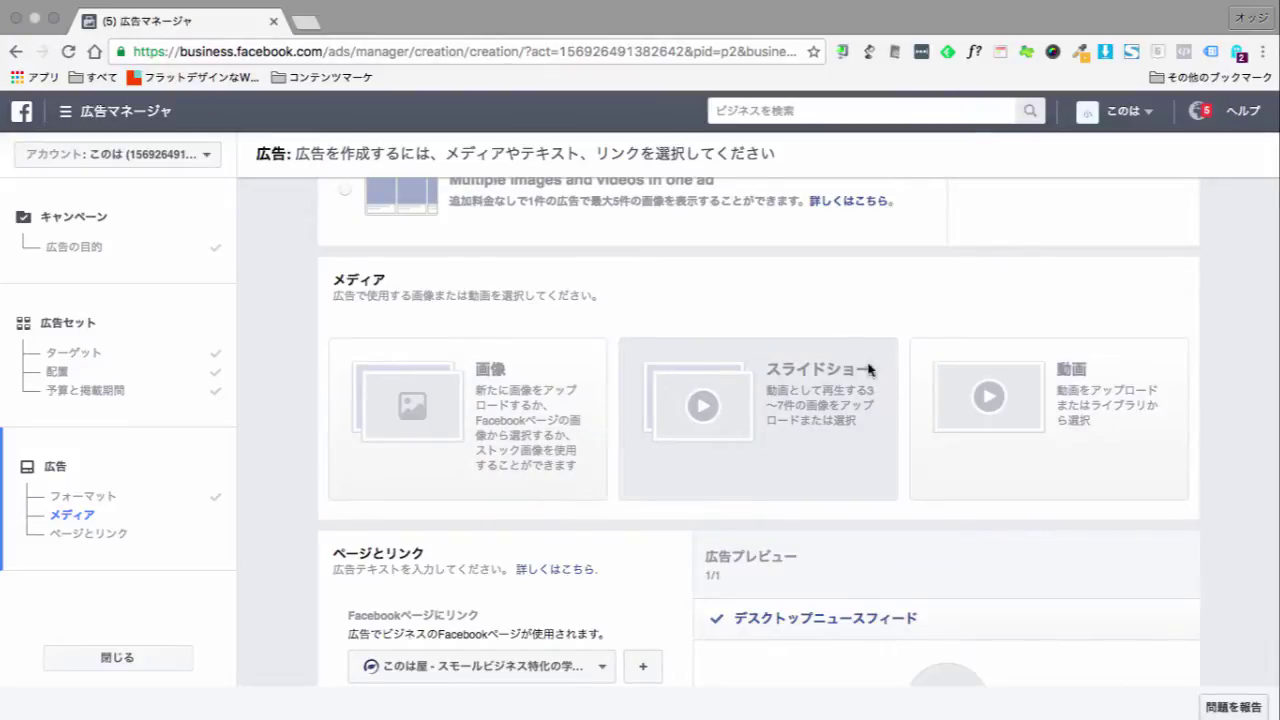
{"action": "left_click", "coordinate": [748, 388]}
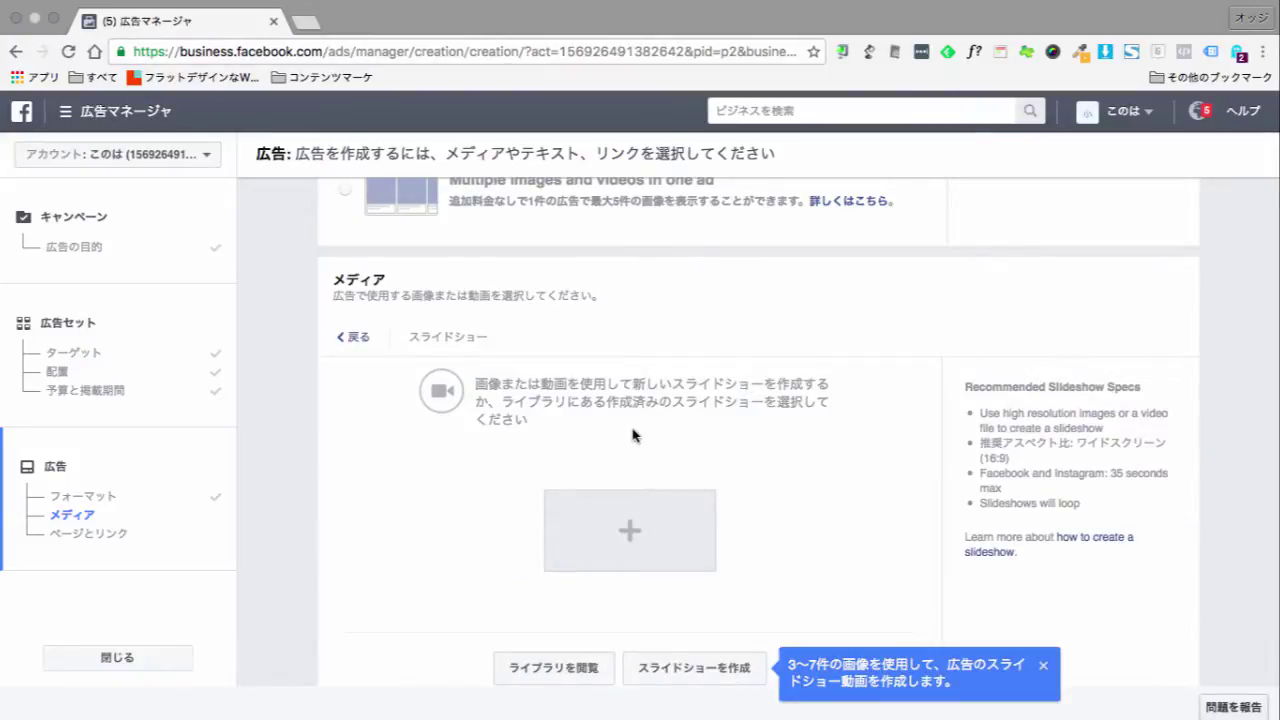
{"action": "scroll", "coordinate": [635, 437], "scroll_direction": "down", "scroll_amount": 1}
{"action": "scroll", "coordinate": [633, 430], "scroll_direction": "down", "scroll_amount": 1}
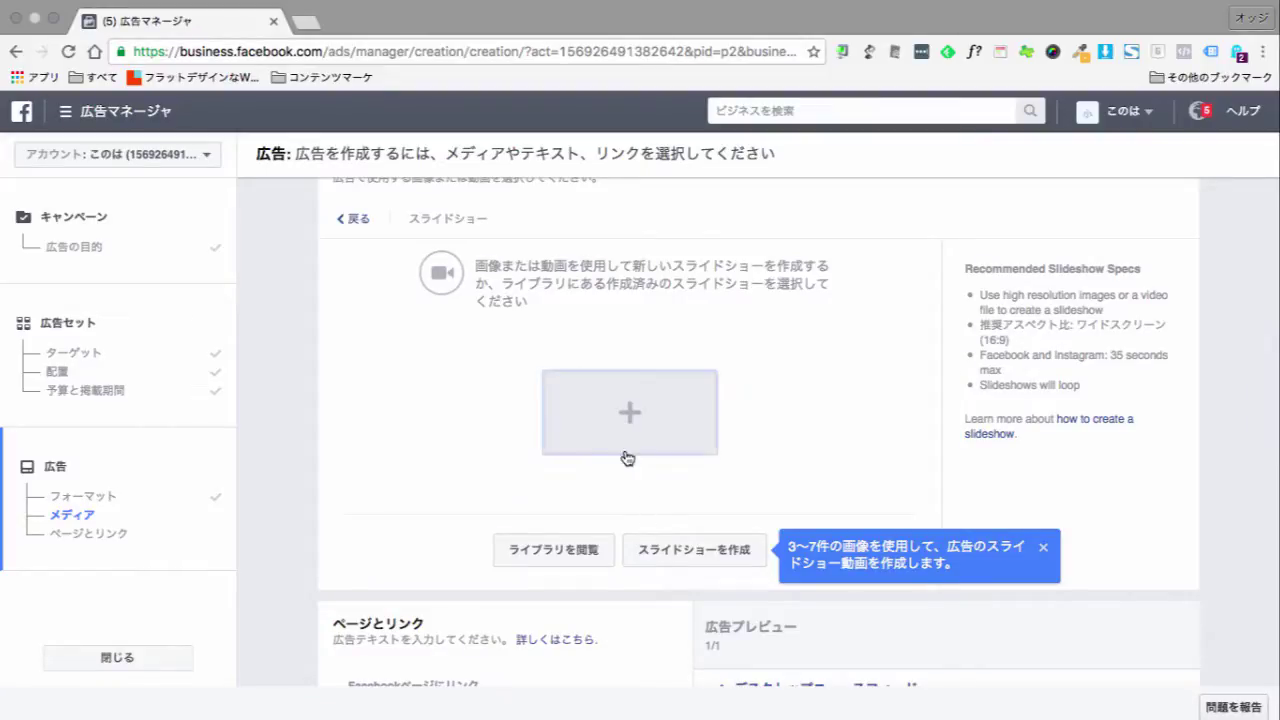
{"action": "left_click", "coordinate": [629, 411]}
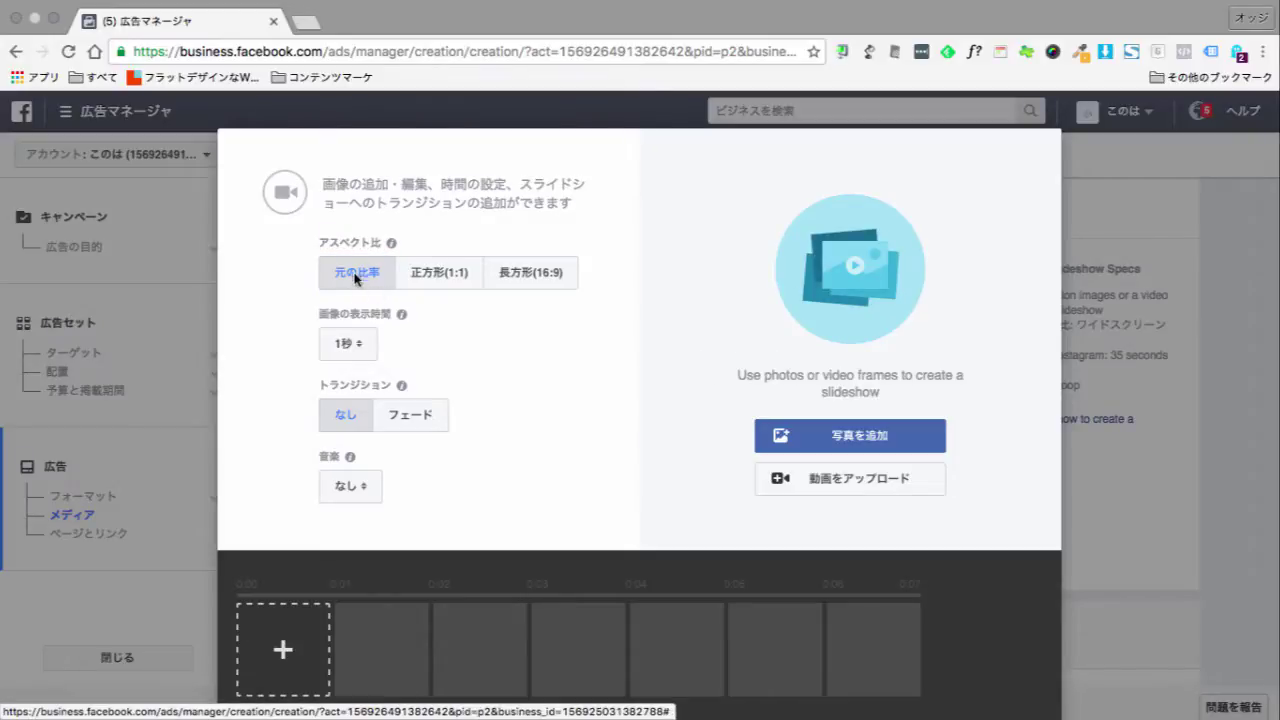
Review the slideshow's image duration and music options, keeping 1秒 and なし, and set the transition to フェード.
{"action": "left_click", "coordinate": [364, 344]}
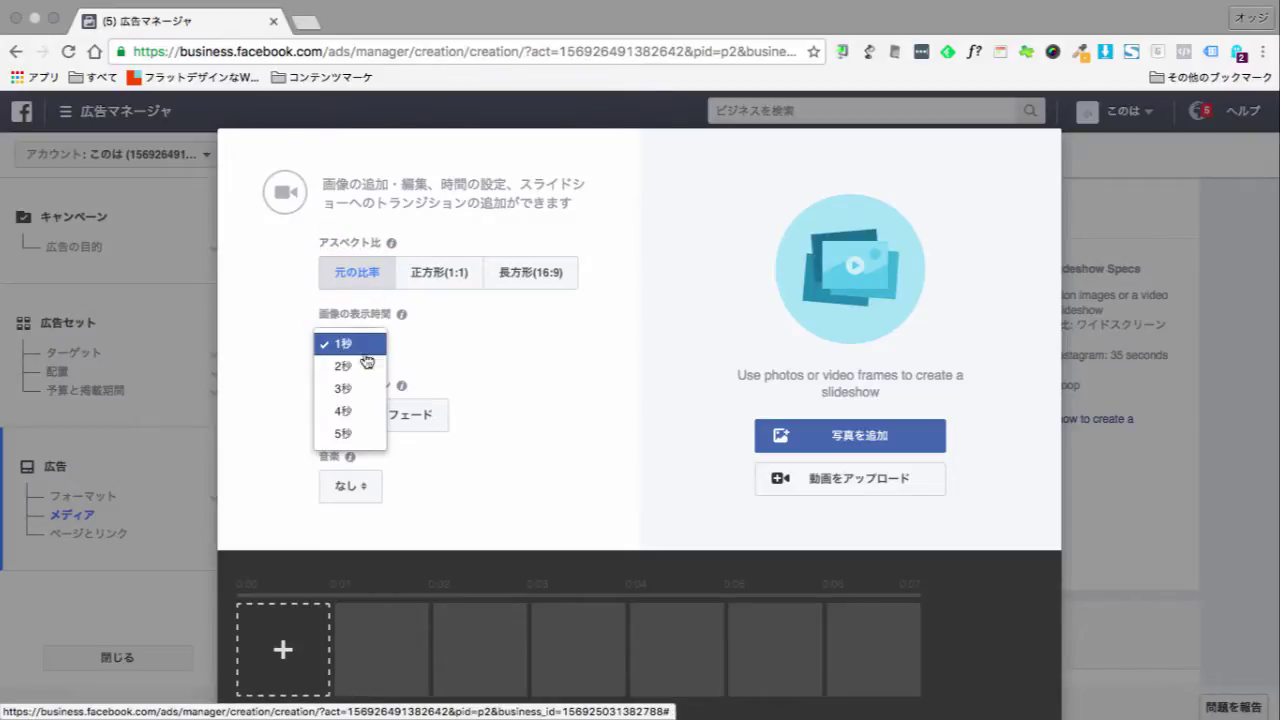
{"action": "left_click", "coordinate": [523, 366]}
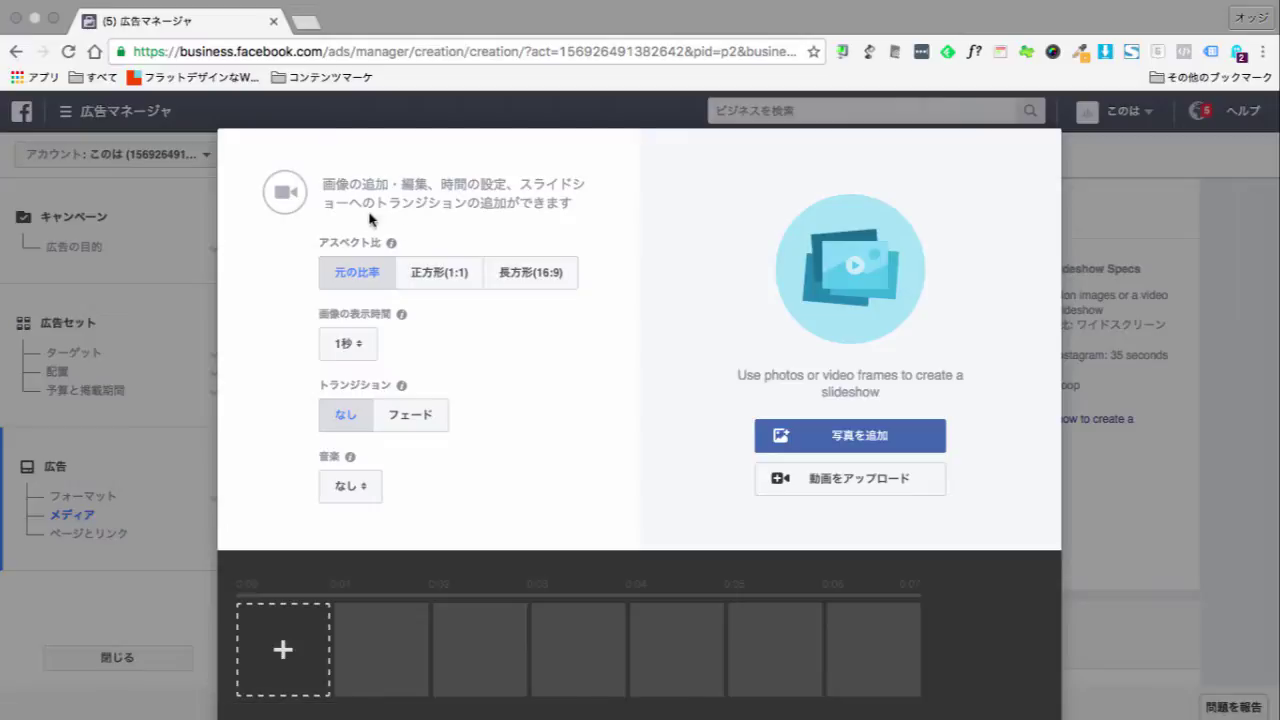
{"action": "left_click", "coordinate": [398, 428]}
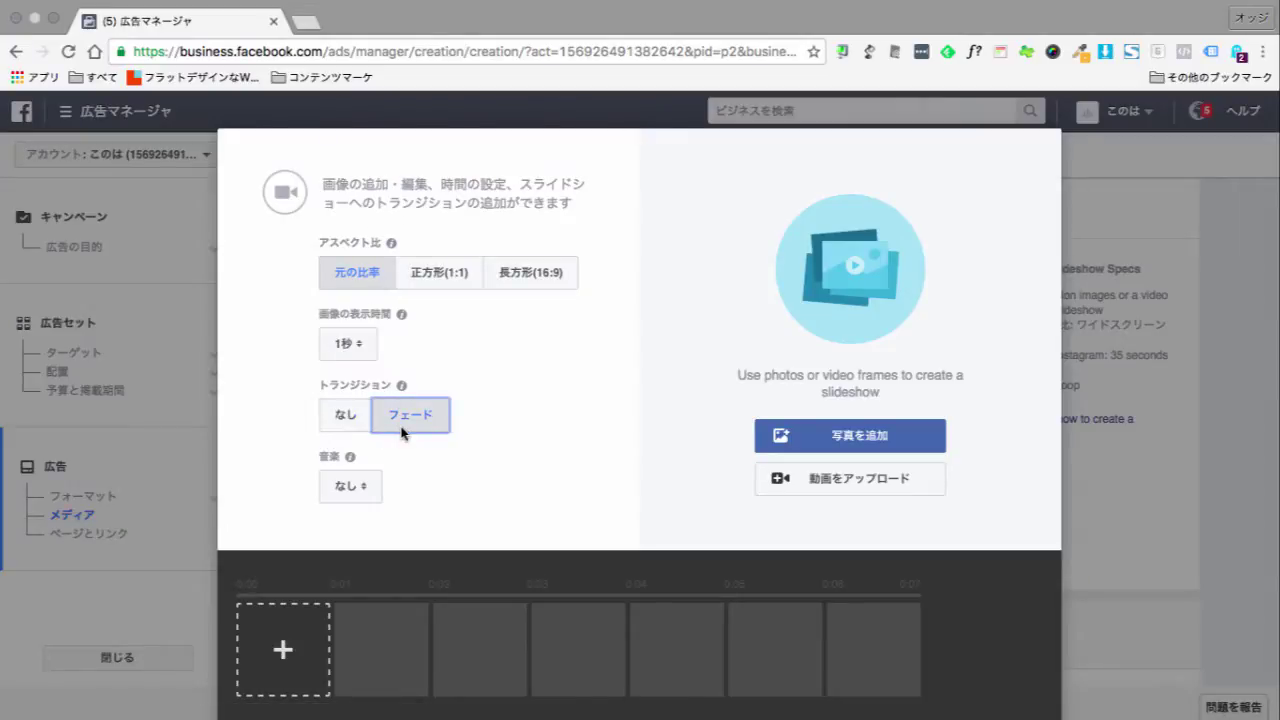
{"action": "left_click", "coordinate": [368, 490]}
{"action": "left_click", "coordinate": [586, 389]}
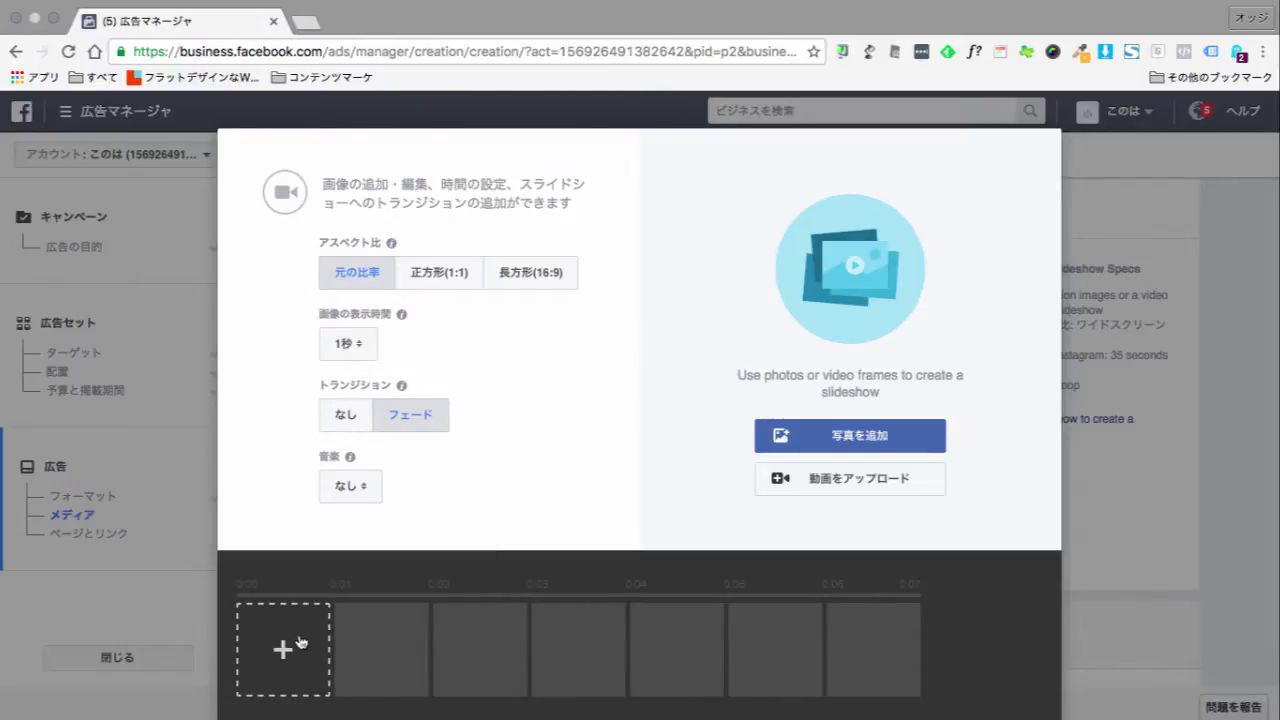
Add the library photo of a suited person holding a smartphone as the first slide, keeping the フェード transition.
{"action": "left_click", "coordinate": [300, 643]}
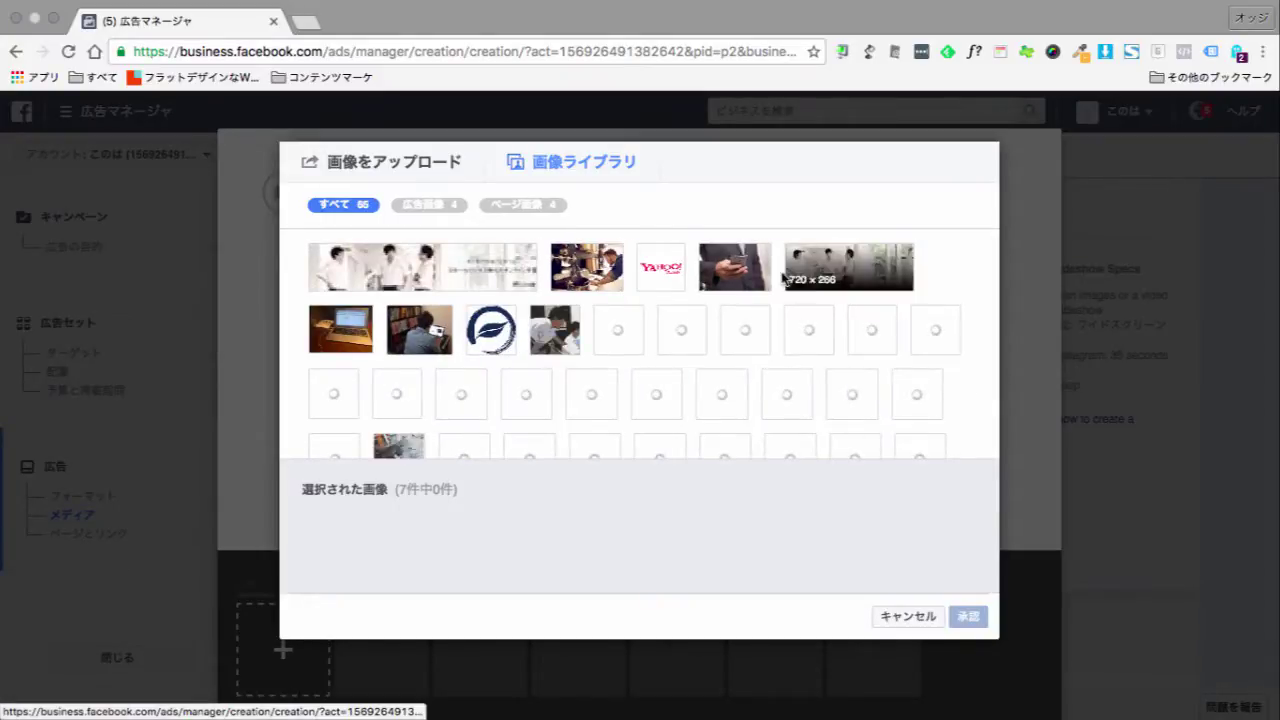
{"action": "left_click", "coordinate": [737, 275]}
{"action": "left_click", "coordinate": [968, 617]}
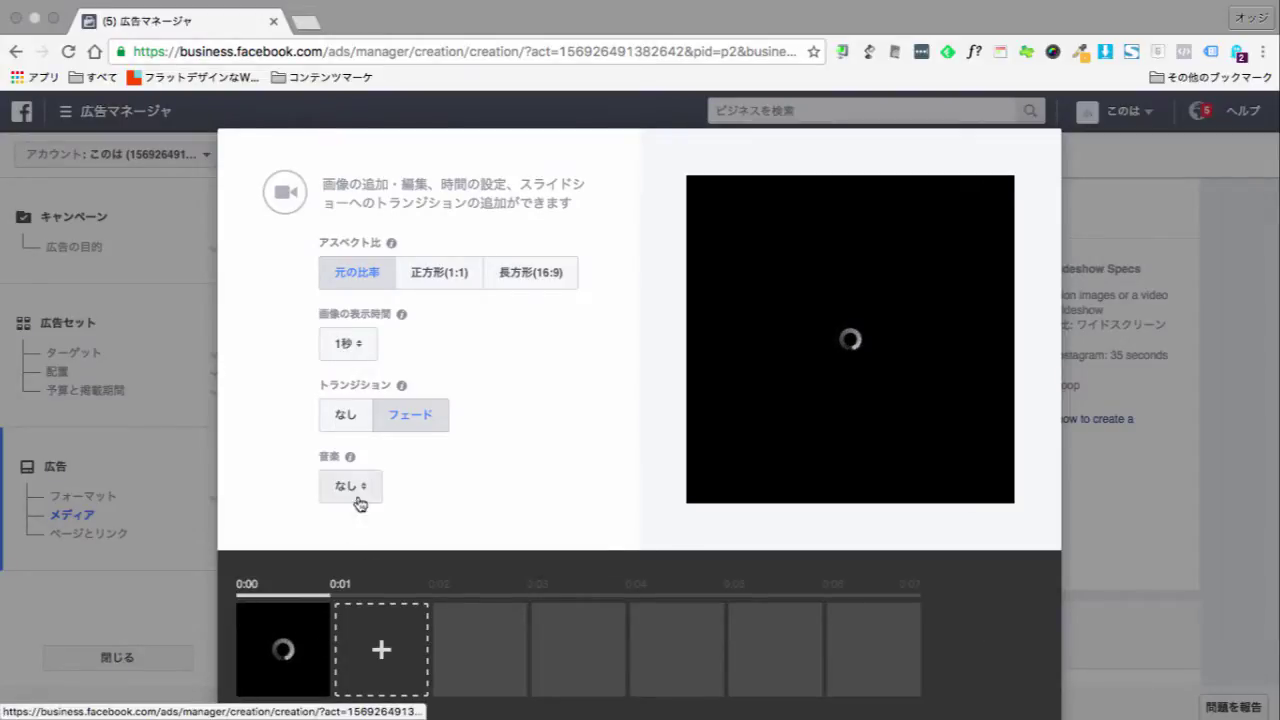
{"action": "left_click", "coordinate": [410, 411]}
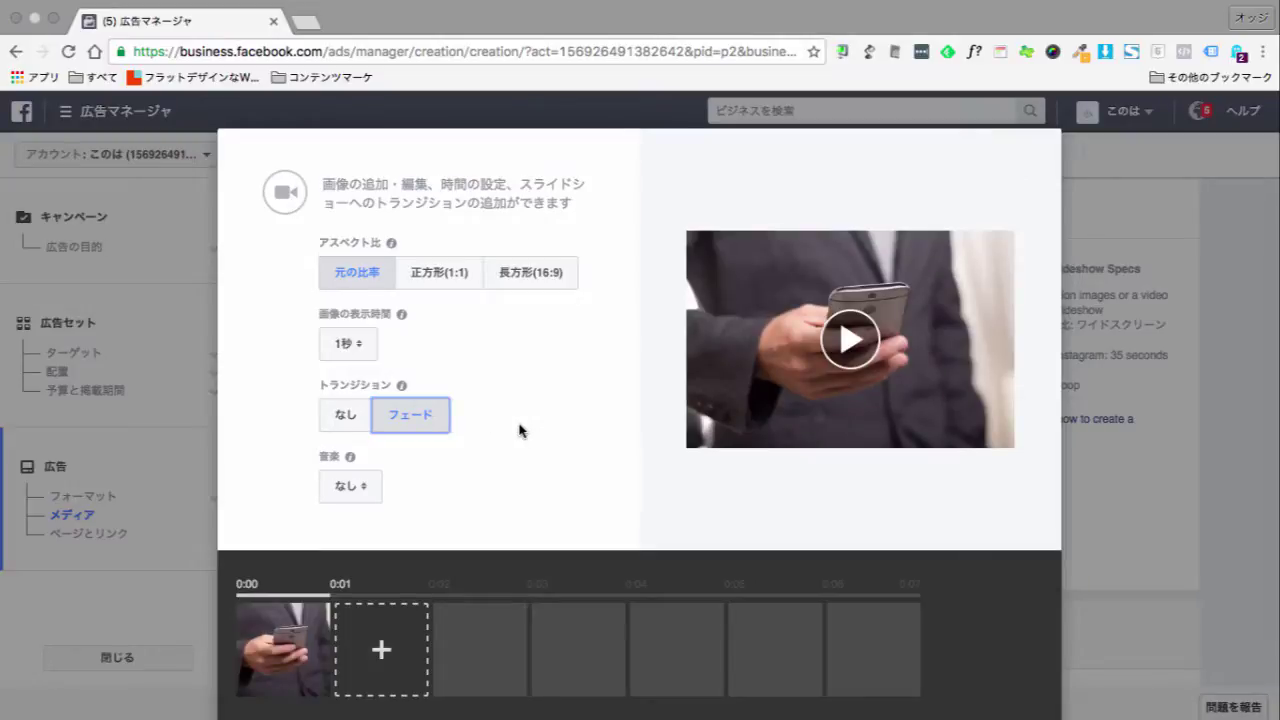
Add the blue circular leaf logo from the image library as the second slide.
{"action": "left_click", "coordinate": [386, 656]}
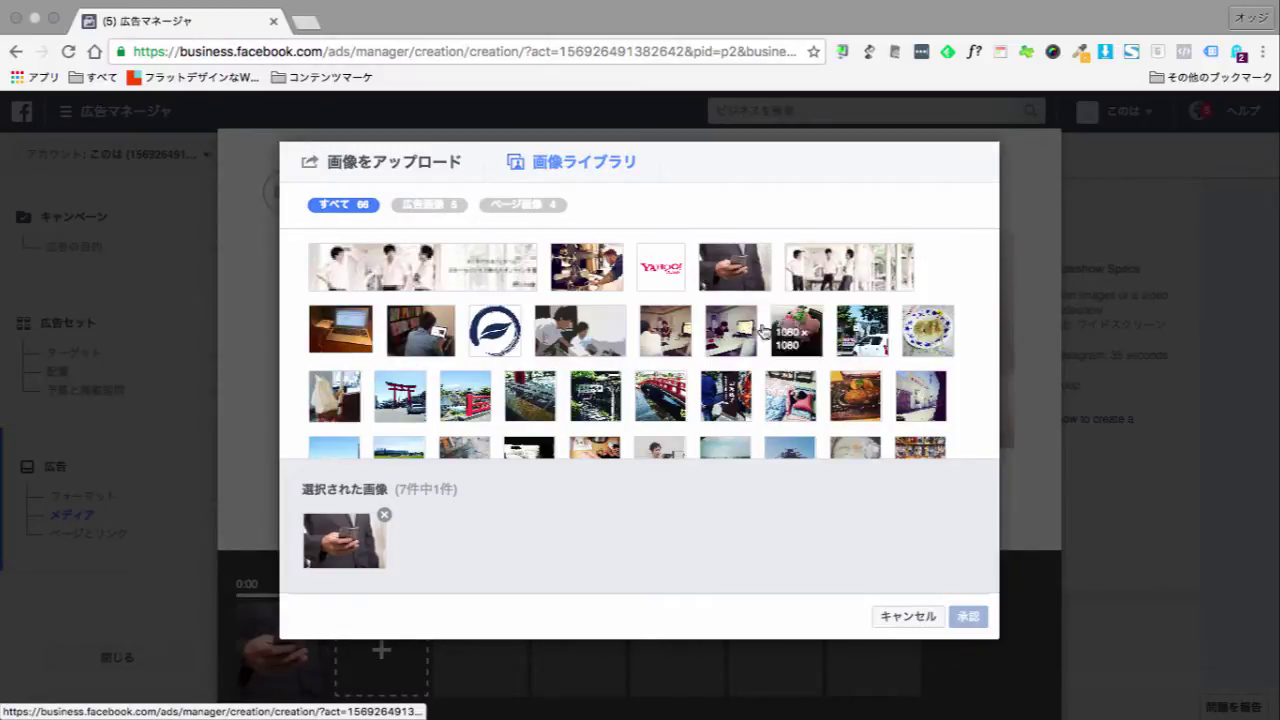
{"action": "left_click", "coordinate": [494, 330]}
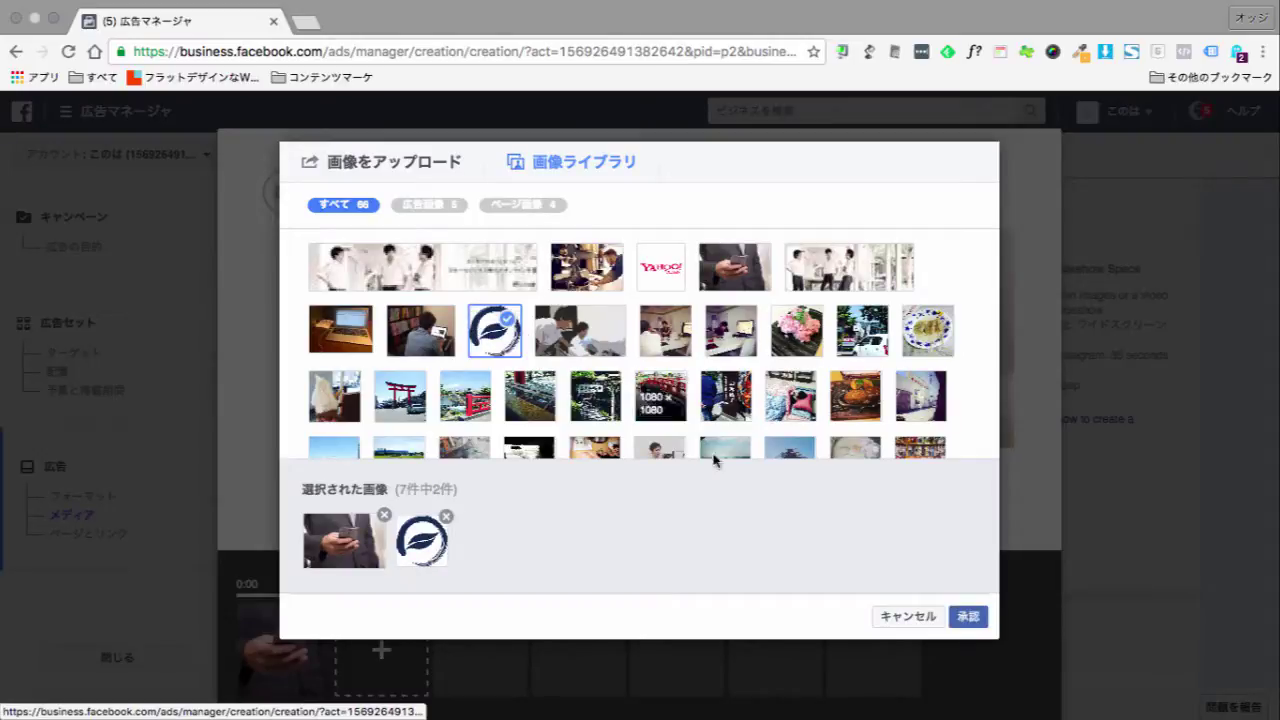
{"action": "left_click", "coordinate": [969, 617]}
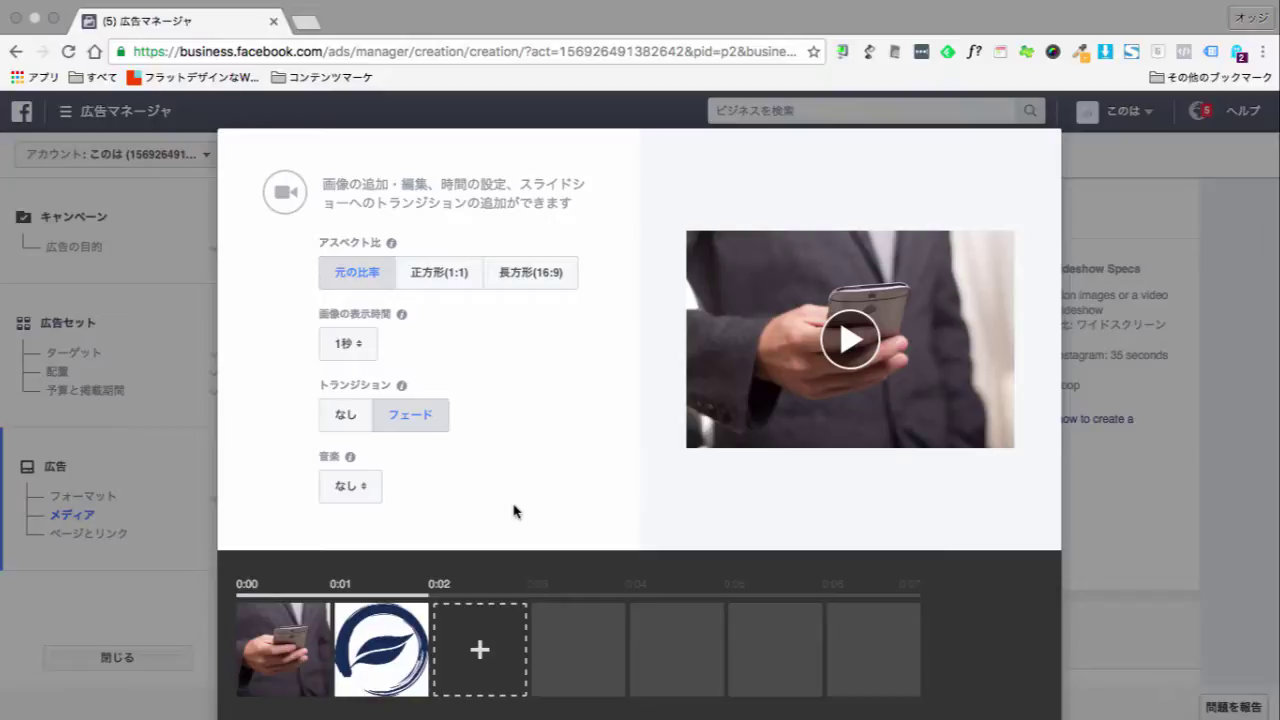
Keep the aspect ratio at 元の比率 and add the library photo of a person working on a laptop by bookshelves as the third slide.
{"action": "scroll", "coordinate": [451, 399], "scroll_direction": "down", "scroll_amount": 2}
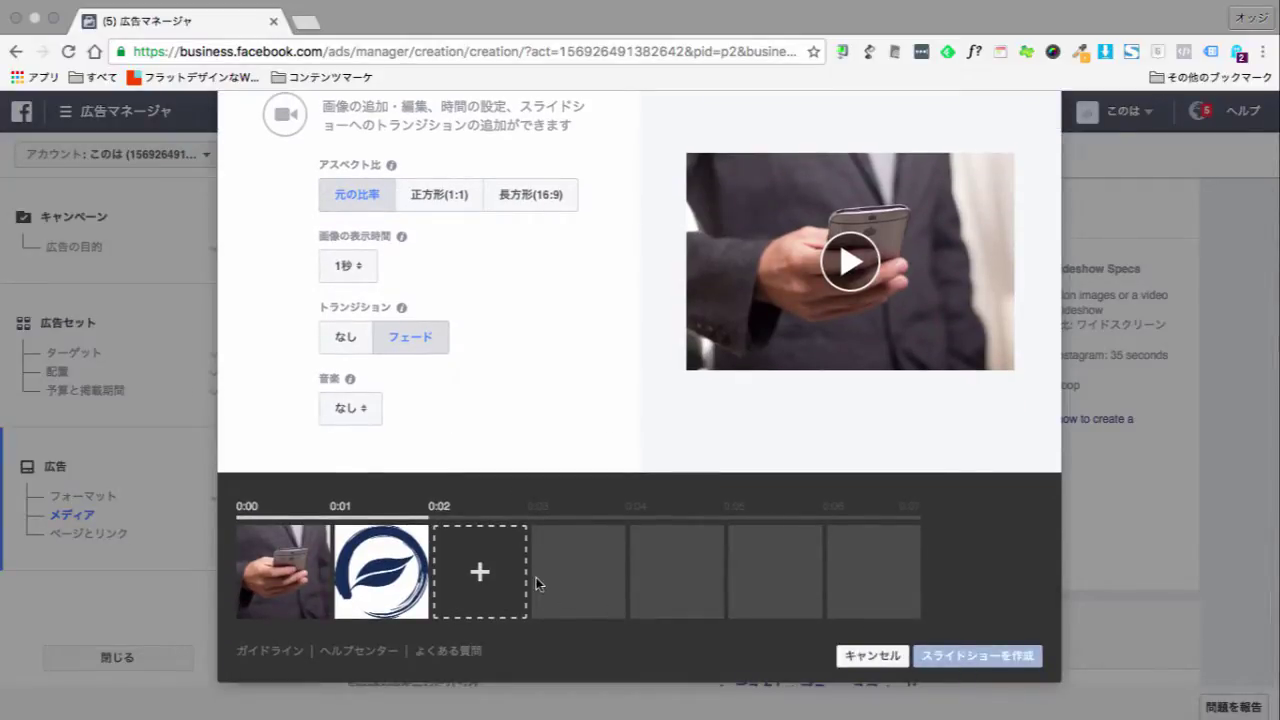
{"action": "left_click", "coordinate": [432, 214]}
{"action": "left_click", "coordinate": [358, 203]}
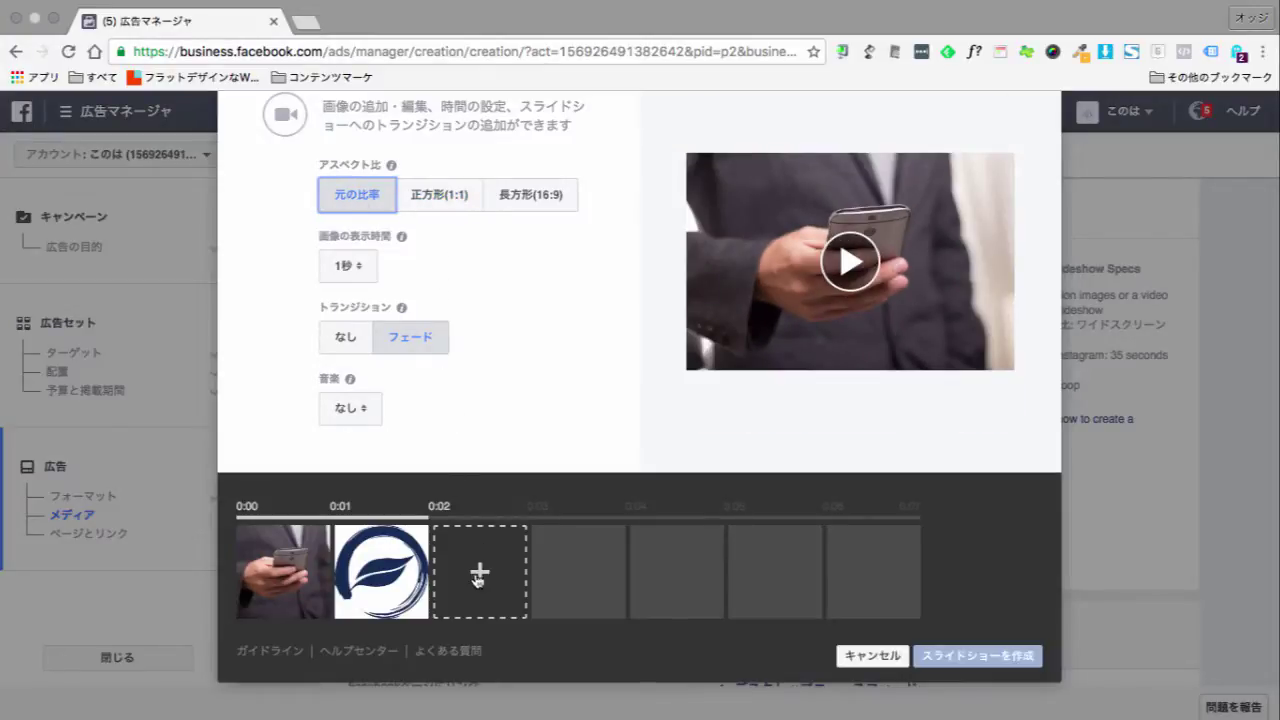
{"action": "left_click", "coordinate": [479, 580]}
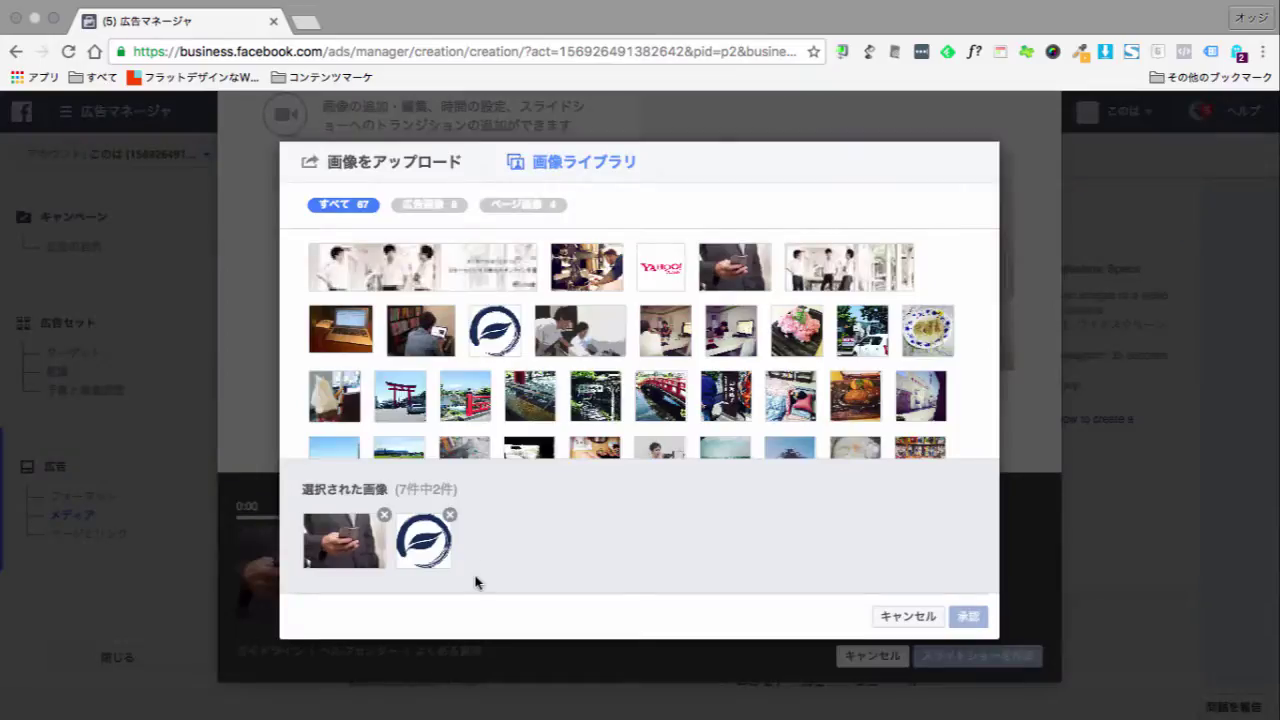
{"action": "left_click", "coordinate": [428, 328]}
{"action": "left_click", "coordinate": [966, 617]}
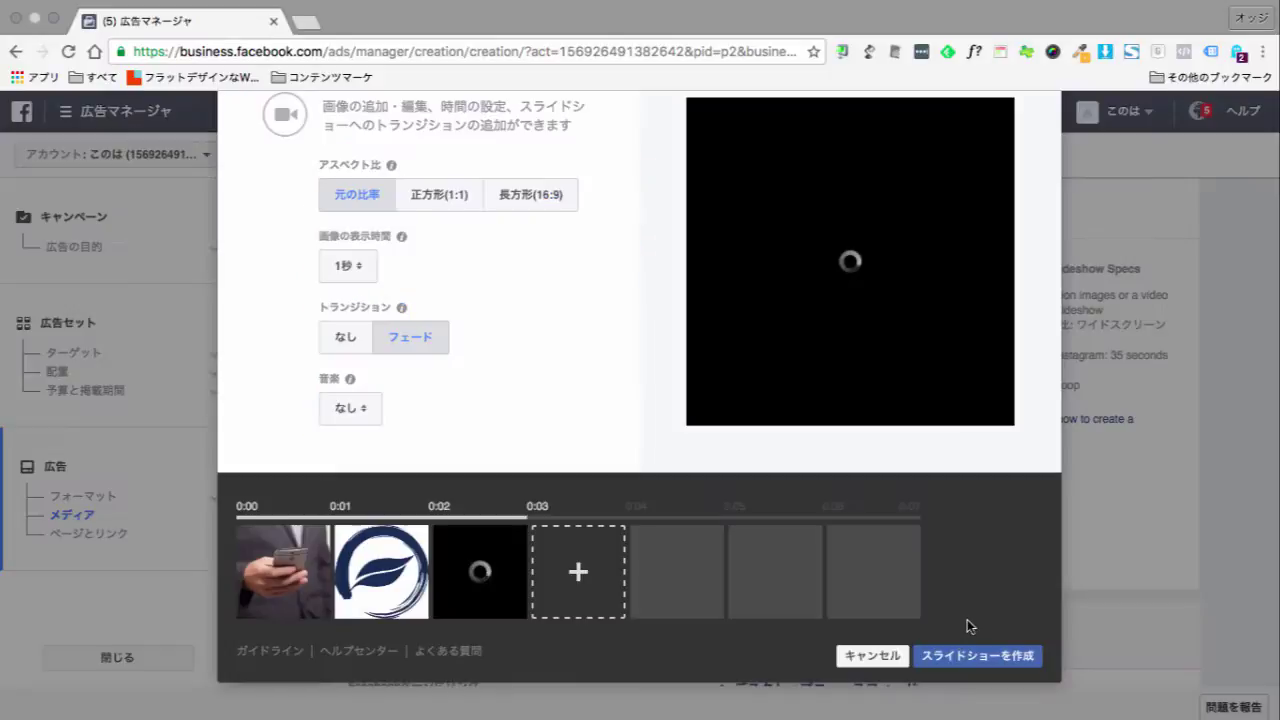
Create the slideshow video from the three added images.
{"action": "scroll", "coordinate": [690, 552], "scroll_direction": "down", "scroll_amount": 2}
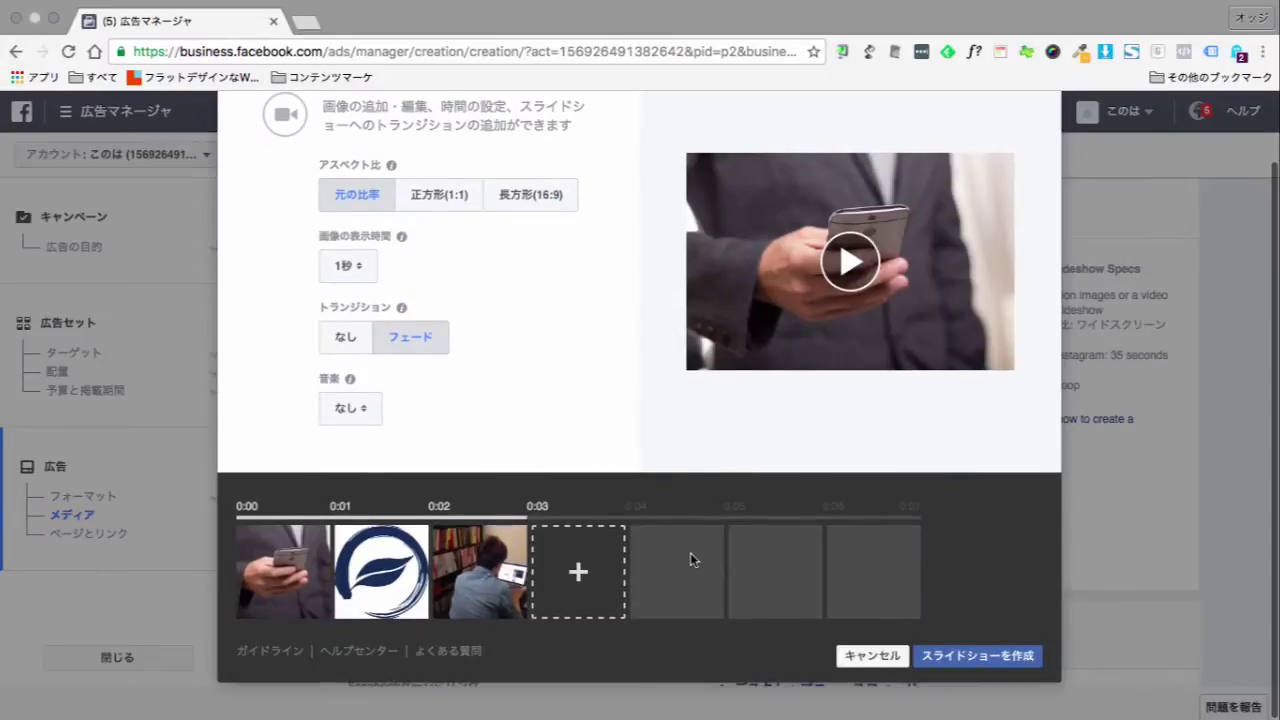
{"action": "left_click", "coordinate": [1010, 662]}
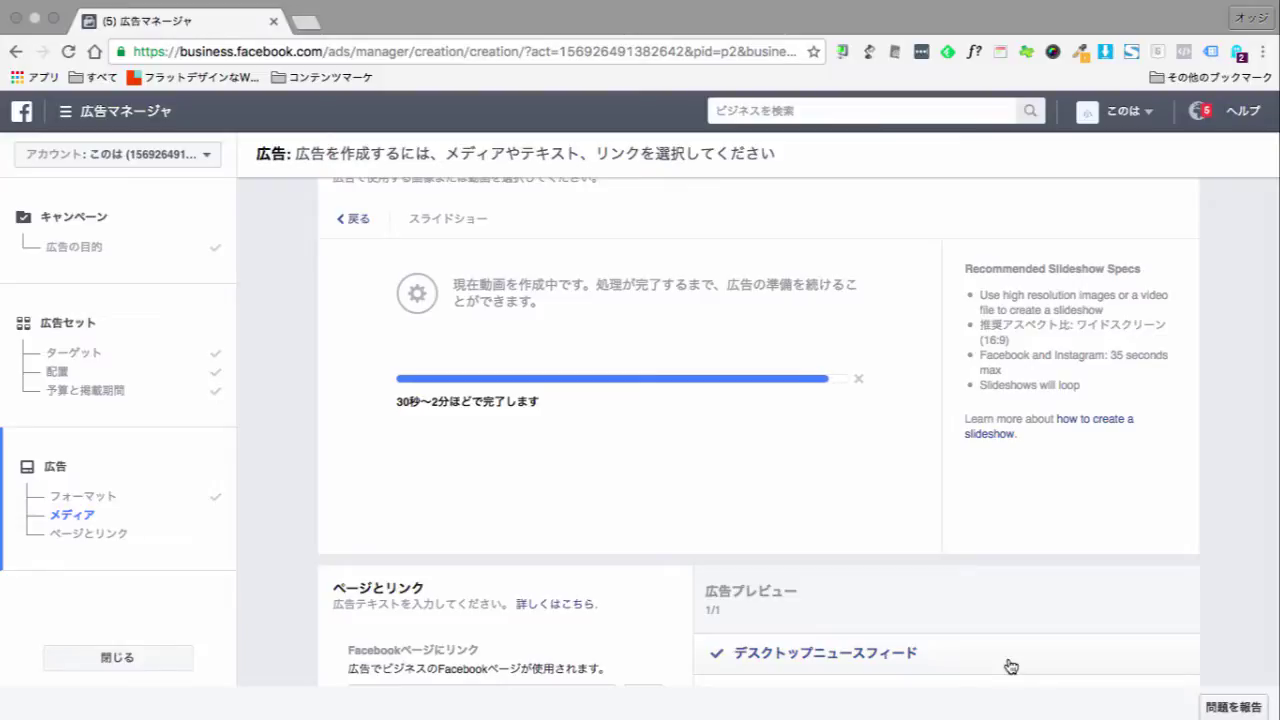
{"action": "scroll", "coordinate": [1010, 666], "scroll_direction": "up", "scroll_amount": 2}
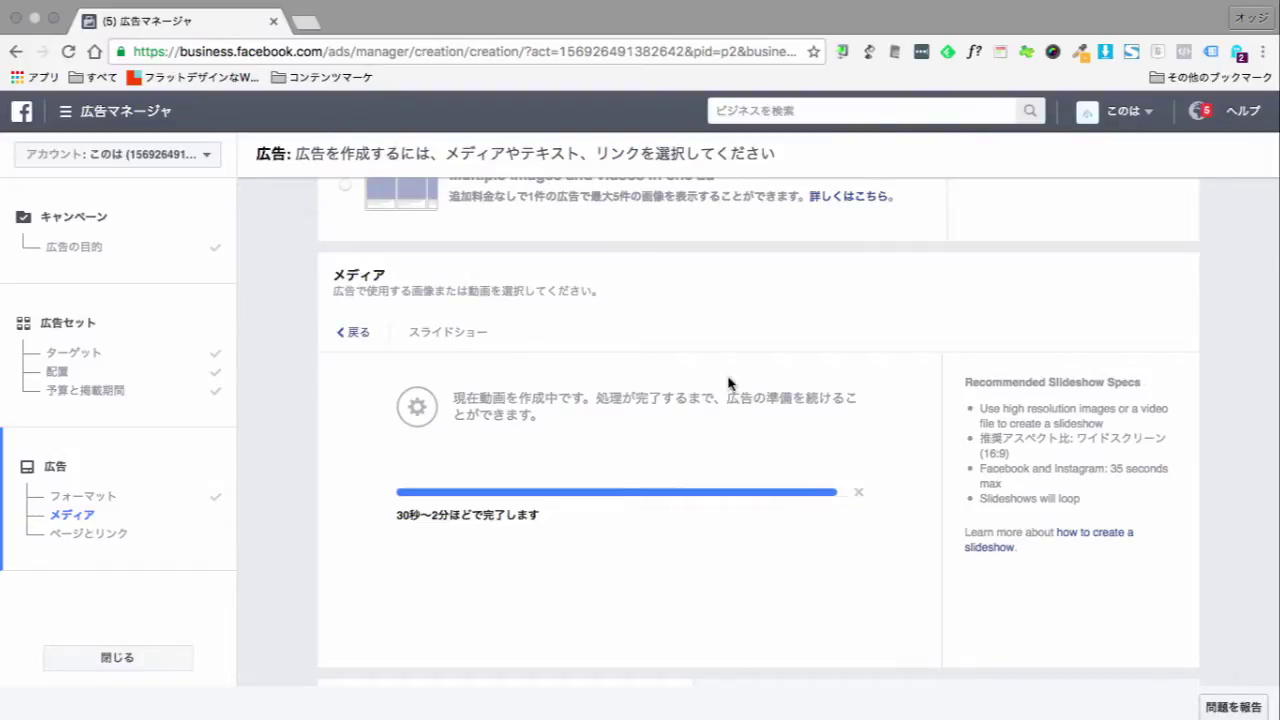
Play the generated slideshow and examine its thumbnail choices, caption option, page link section and ad preview.
{"action": "scroll", "coordinate": [729, 380], "scroll_direction": "down", "scroll_amount": 1}
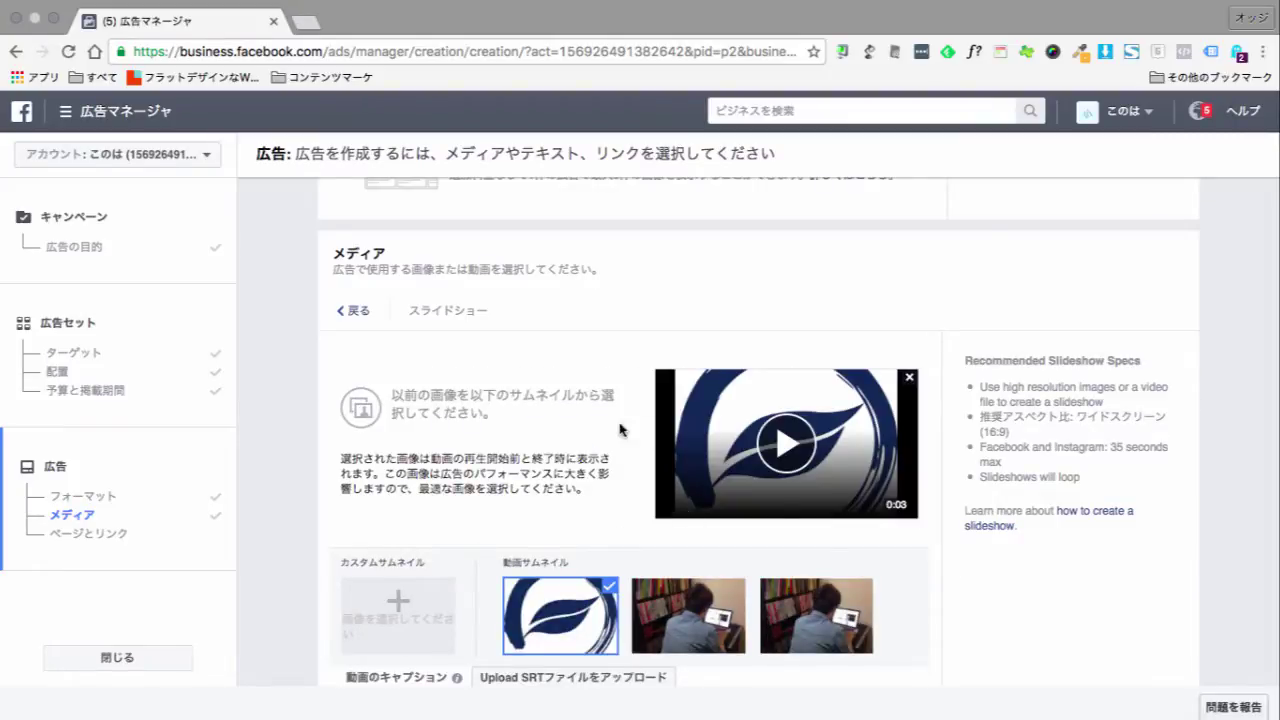
{"action": "left_click", "coordinate": [795, 443]}
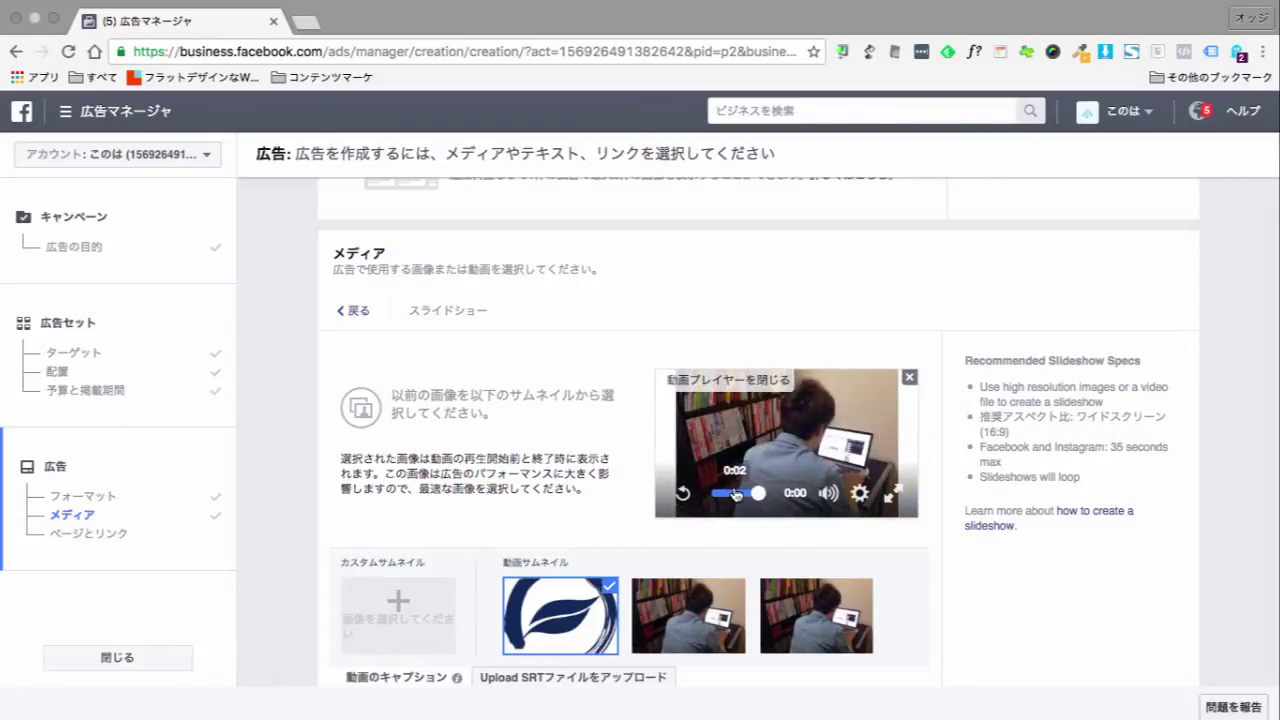
{"action": "scroll", "coordinate": [548, 462], "scroll_direction": "down", "scroll_amount": 2}
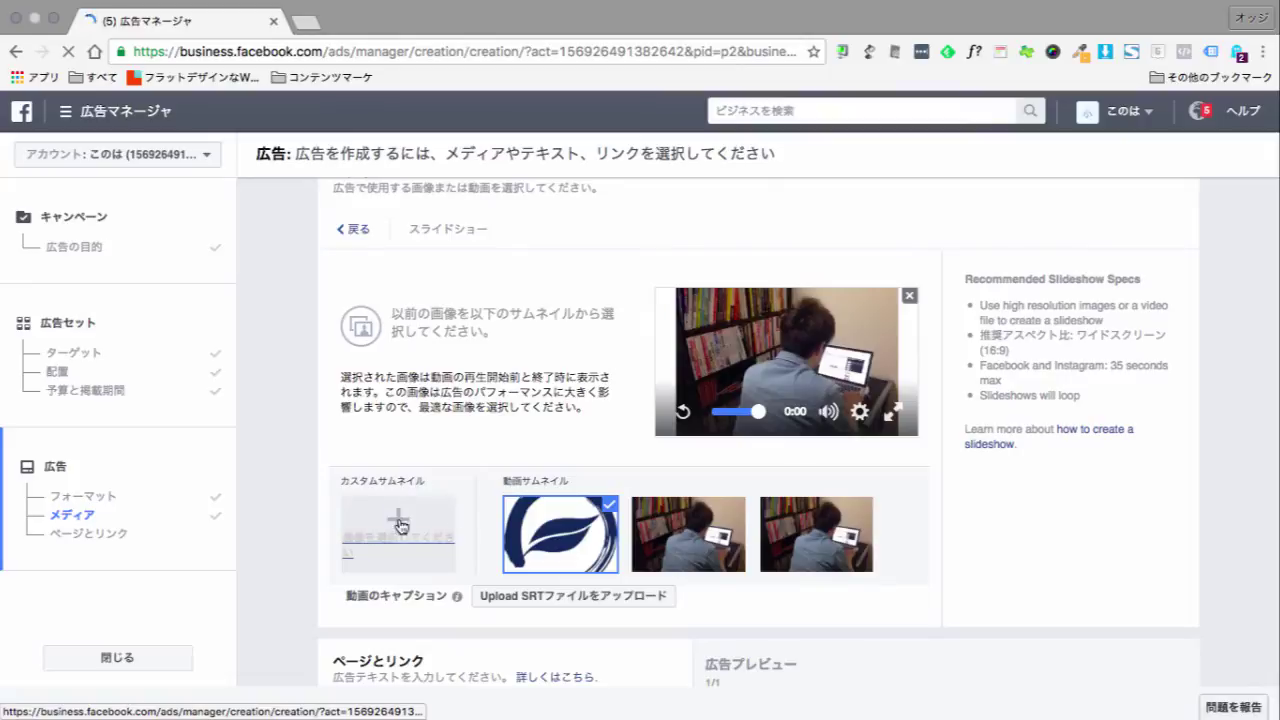
{"action": "scroll", "coordinate": [540, 508], "scroll_direction": "up", "scroll_amount": 1}
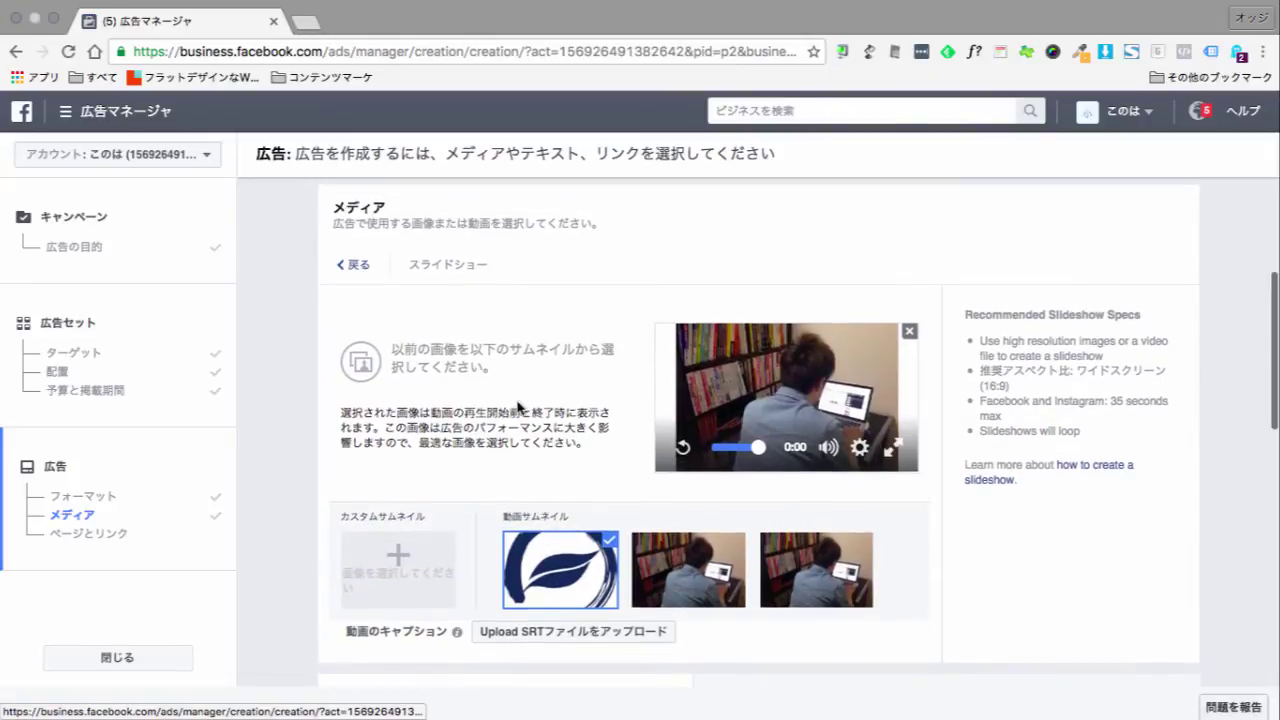
{"action": "scroll", "coordinate": [575, 338], "scroll_direction": "down", "scroll_amount": 5}
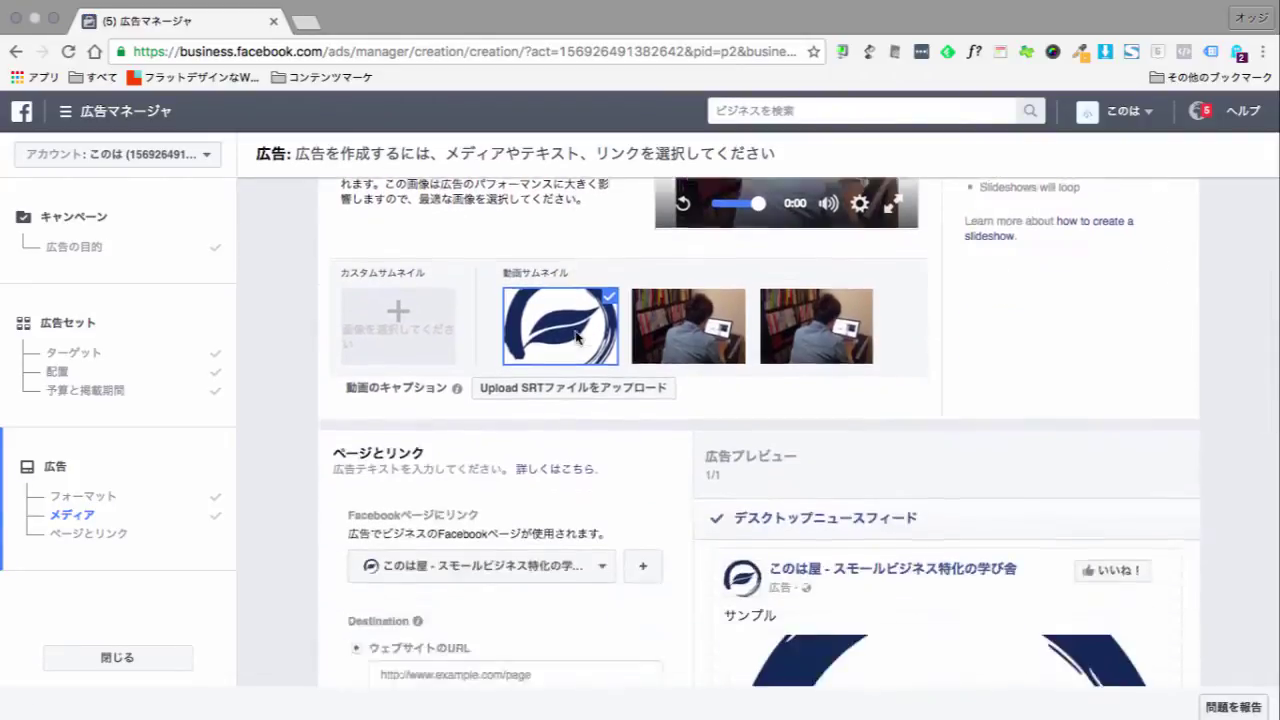
{"action": "scroll", "coordinate": [575, 338], "scroll_direction": "up", "scroll_amount": 4}
{"action": "scroll", "coordinate": [577, 338], "scroll_direction": "up", "scroll_amount": 2}
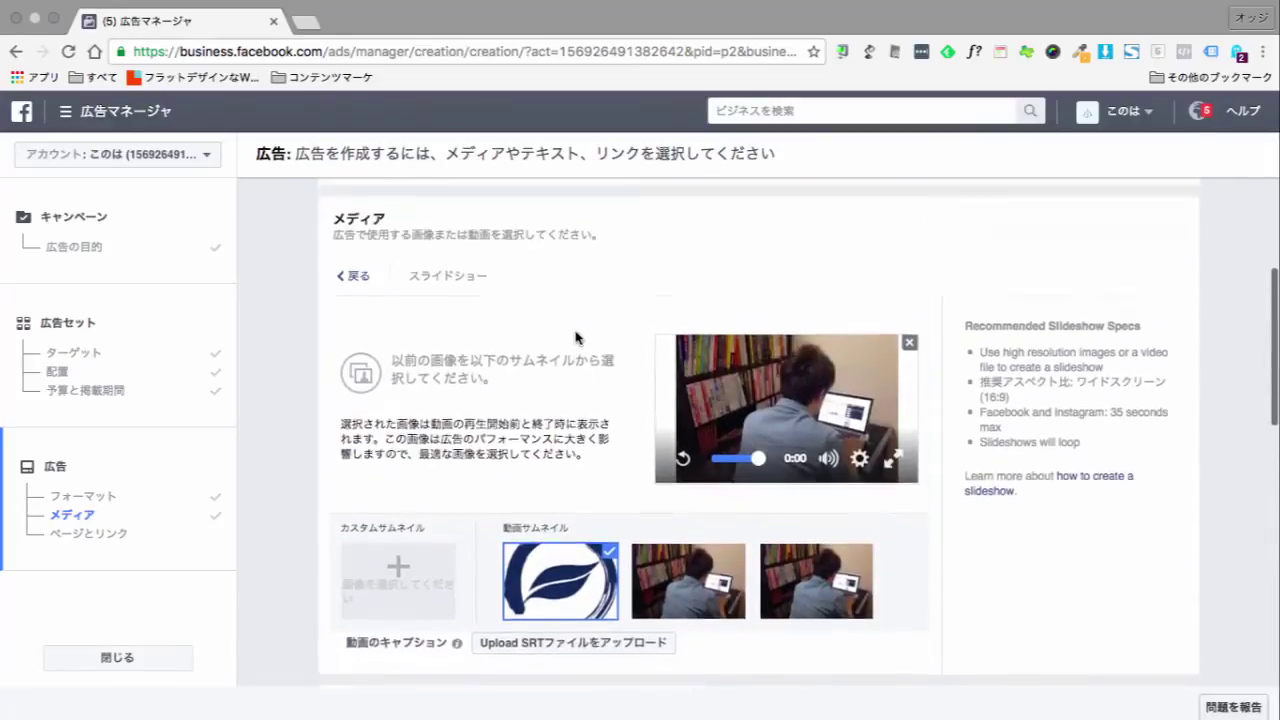
{"action": "scroll", "coordinate": [581, 423], "scroll_direction": "up", "scroll_amount": 5}
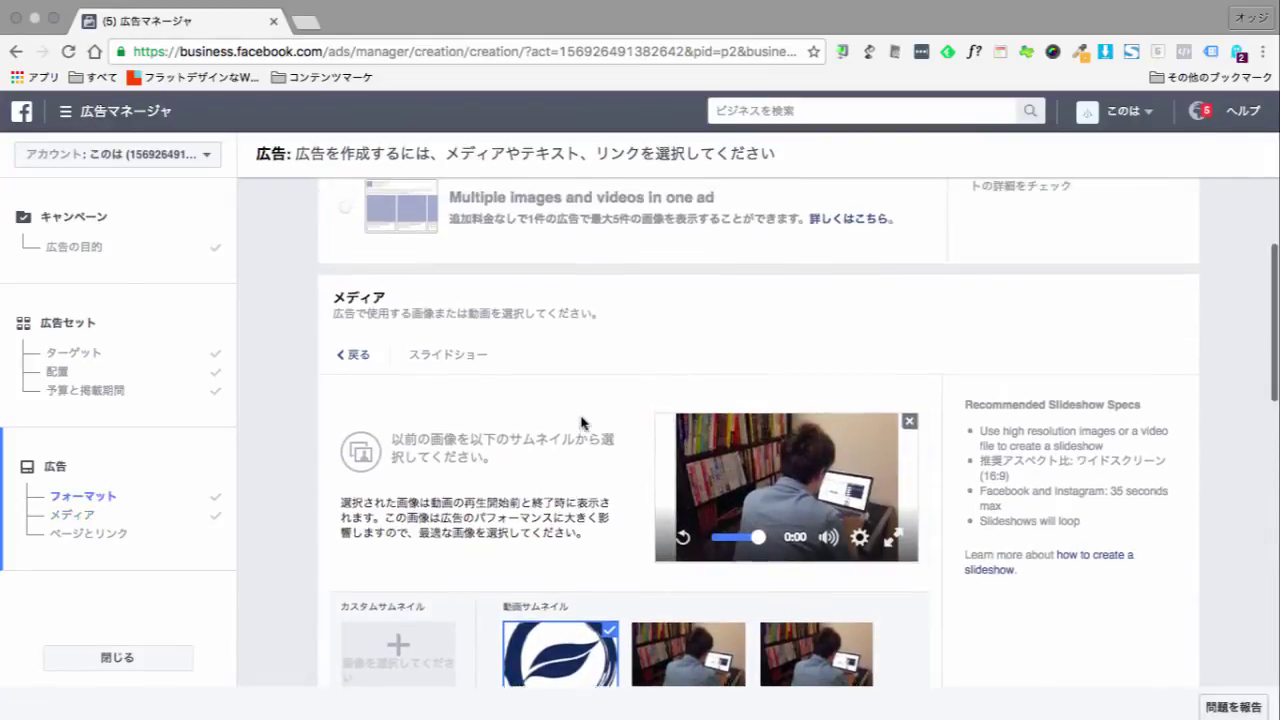
{"action": "scroll", "coordinate": [583, 424], "scroll_direction": "down", "scroll_amount": 5}
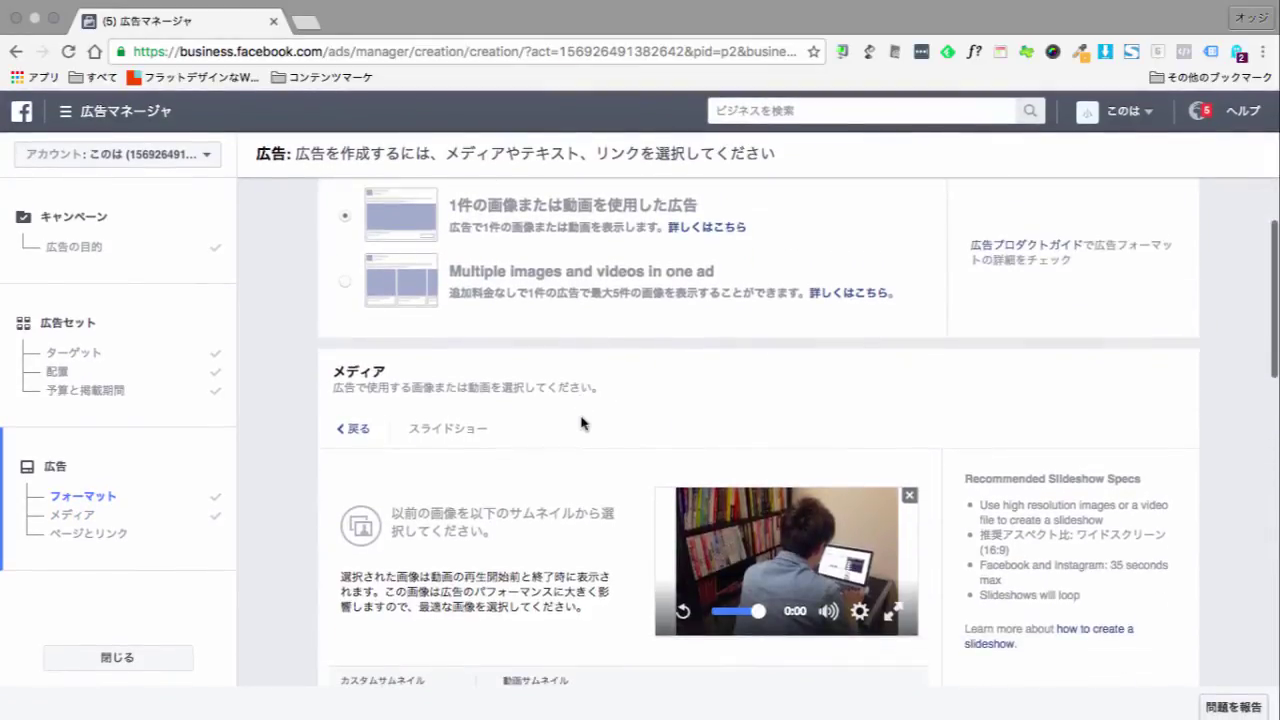